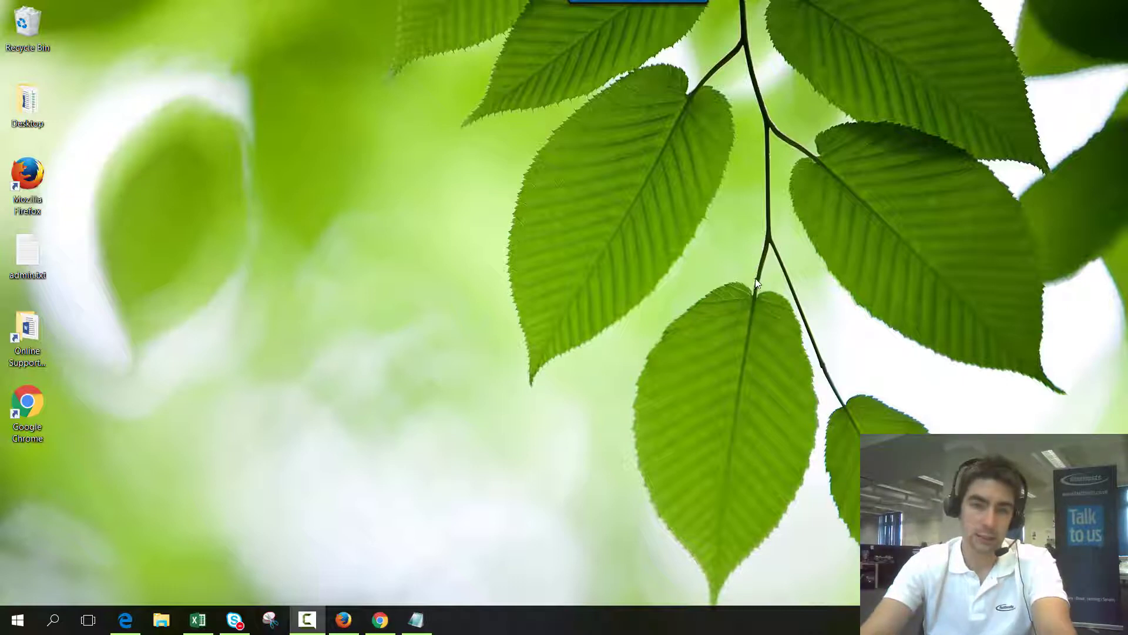
# Step: Sign in to the sending account's Fasthosts Control Panel using the saved credentials
pyautogui.click(343, 620)
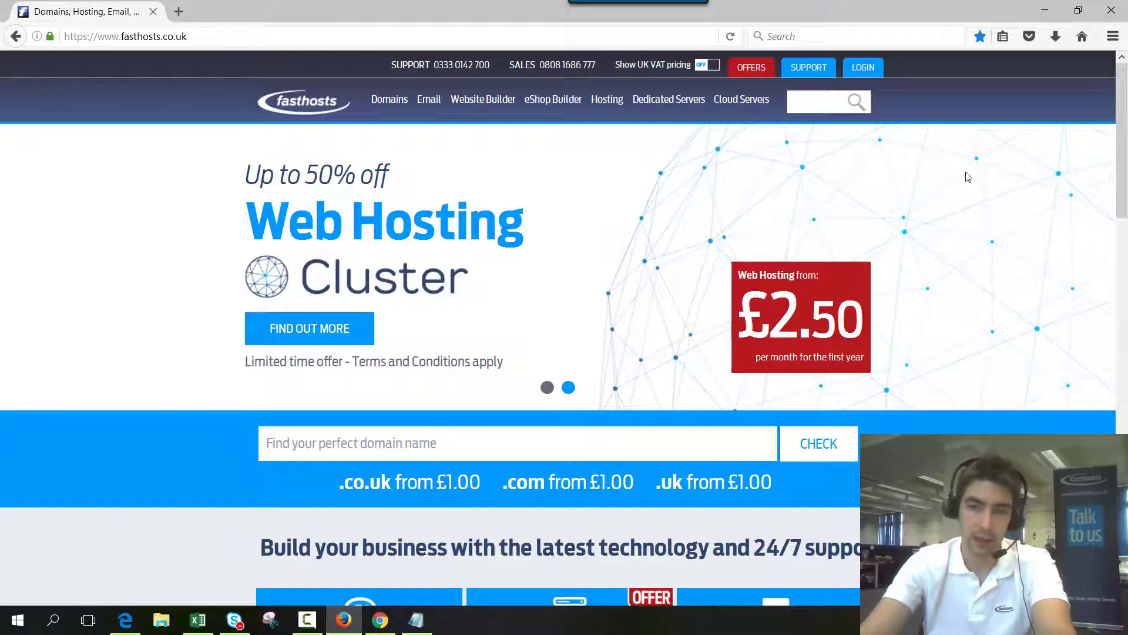
pyautogui.click(864, 70)
pyautogui.scroll(-3, 257, 280)
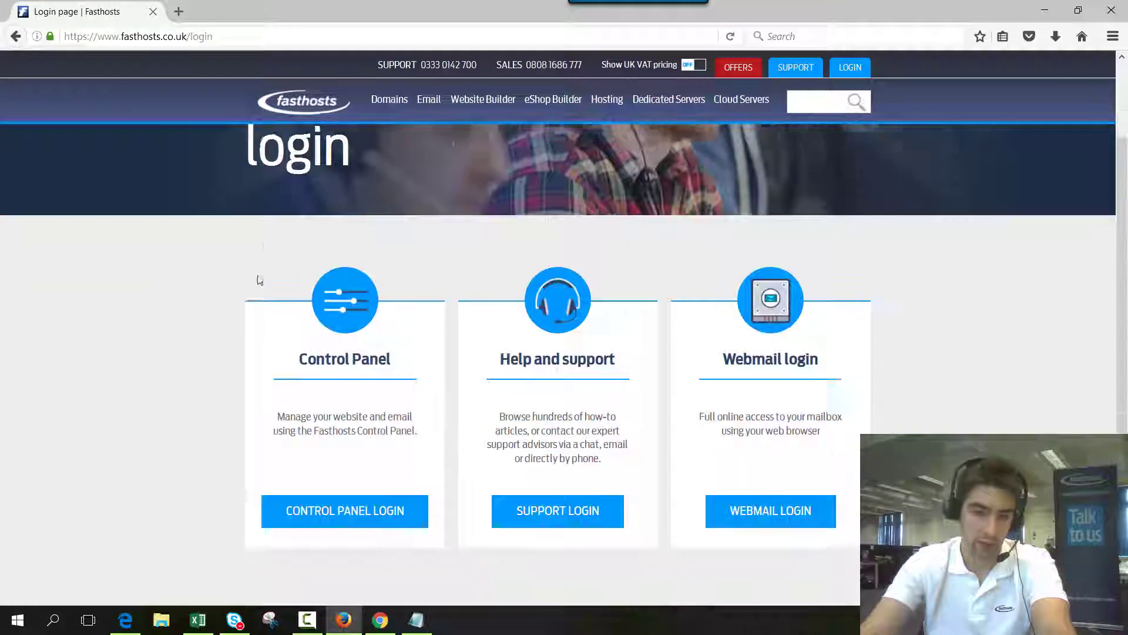
pyautogui.click(330, 494)
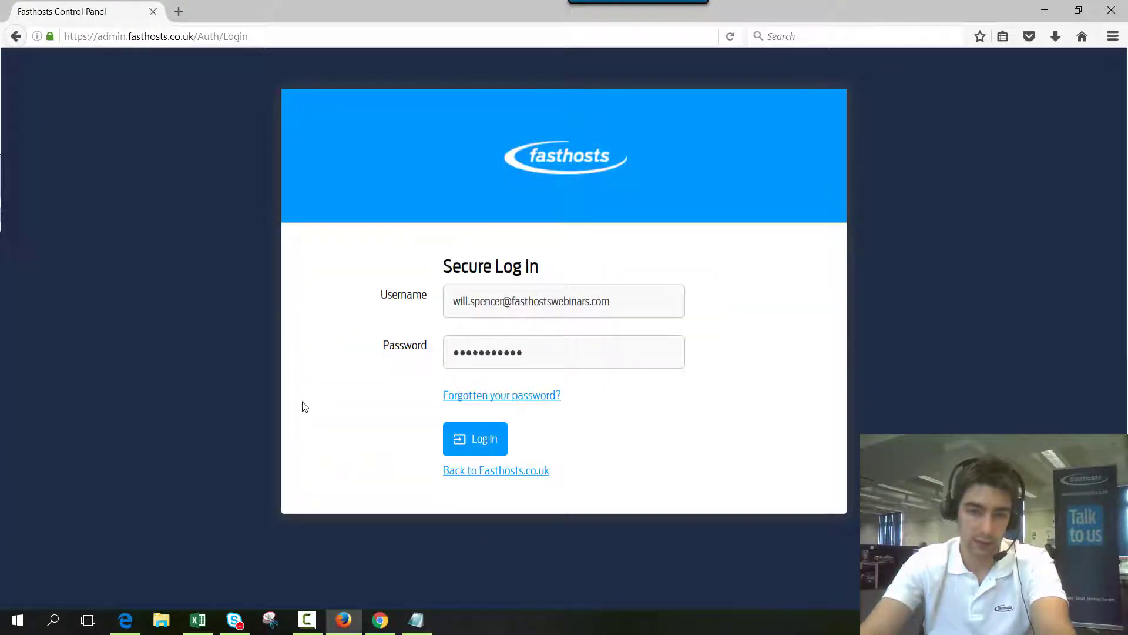
pyautogui.press('Return')
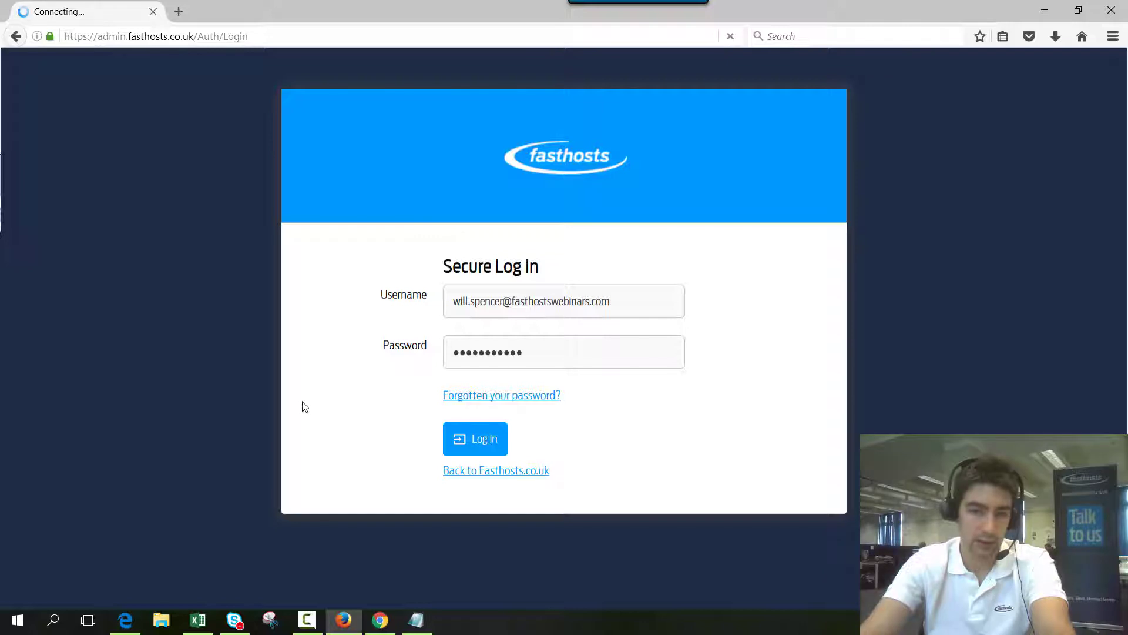
pyautogui.click(481, 453)
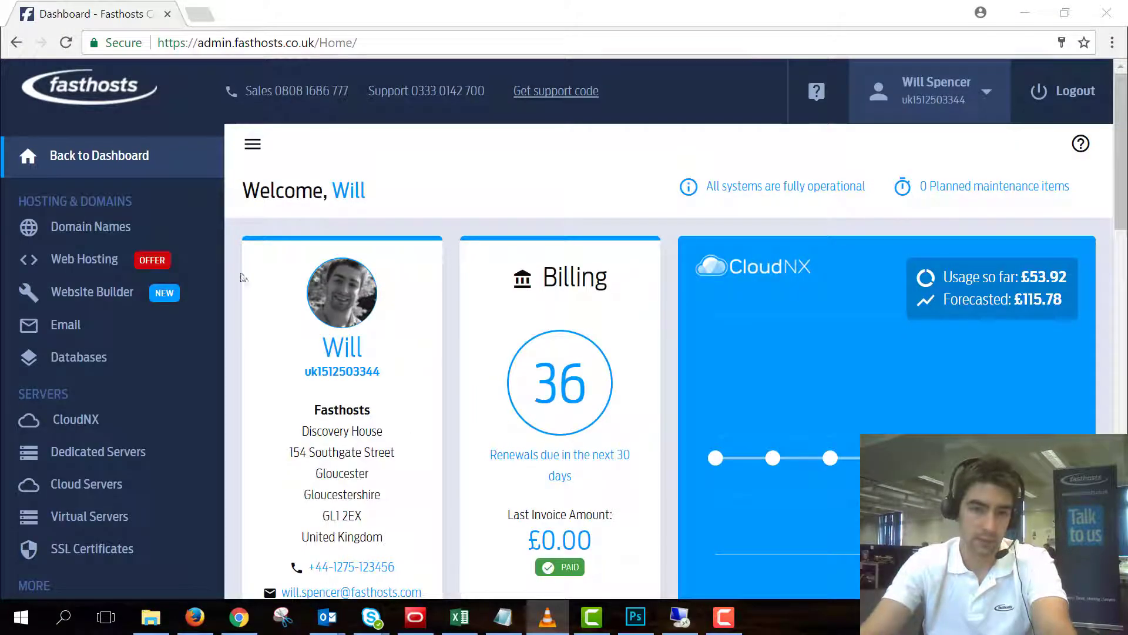
# Step: Open fhvideos.co.uk from Domain Names and go to its Transfer options under Contacts & ownership
pyautogui.click(114, 234)
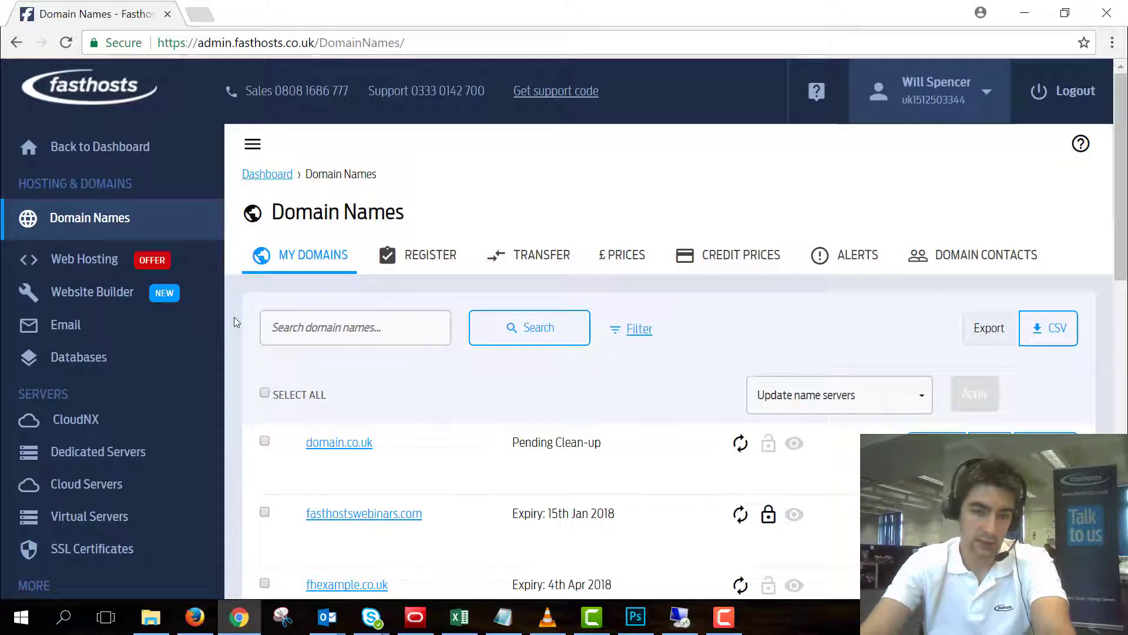
pyautogui.scroll(-6, 234, 316)
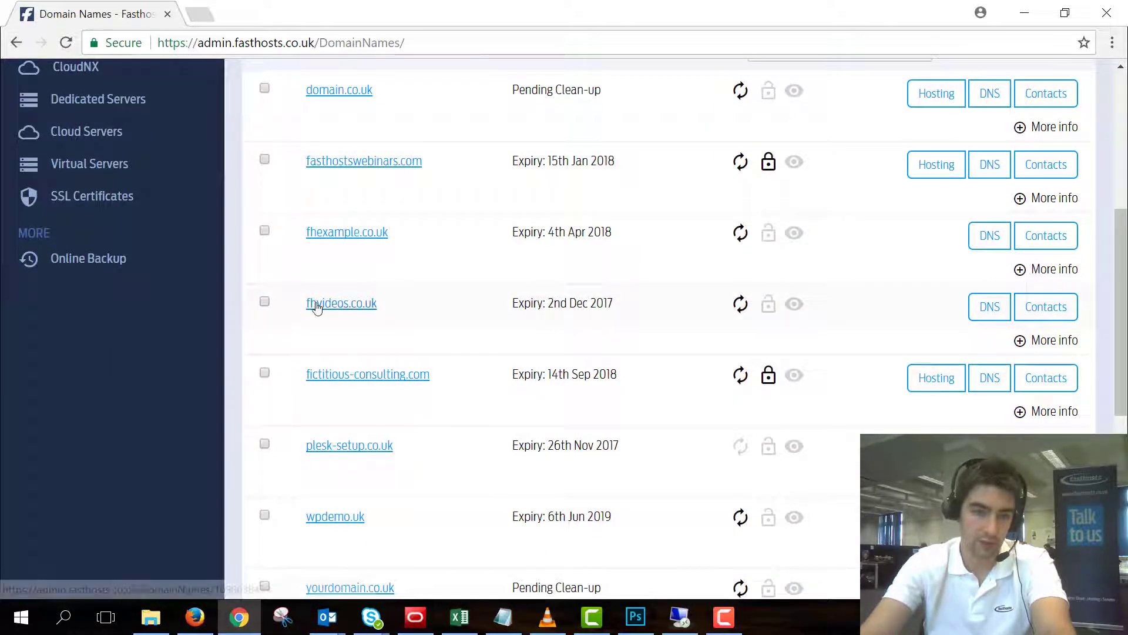
pyautogui.click(317, 305)
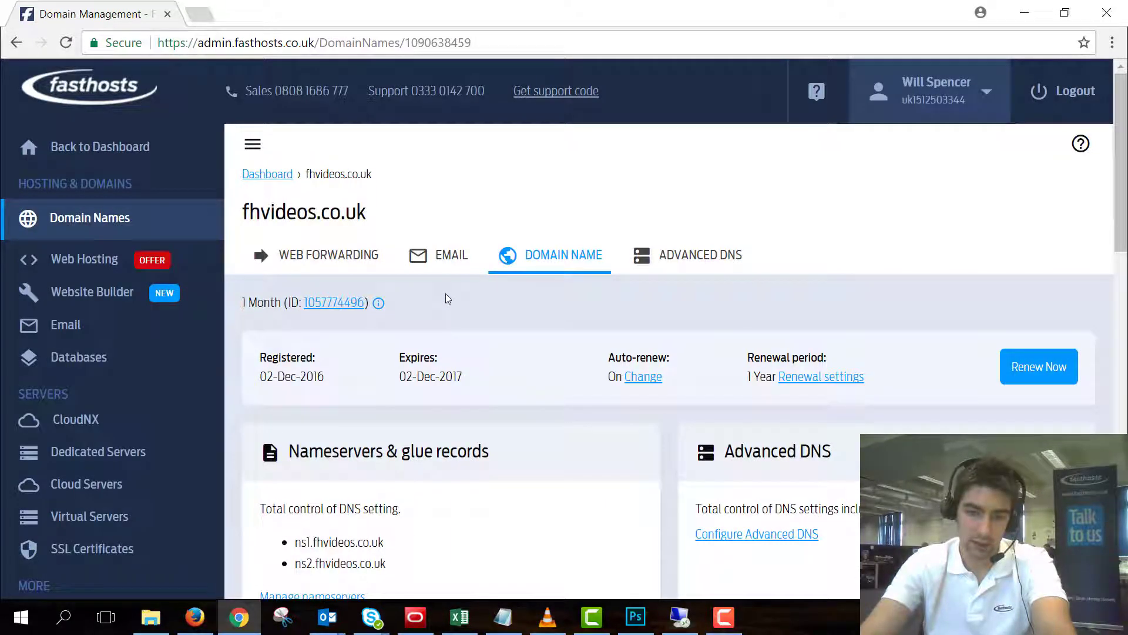
pyautogui.scroll(-5, 464, 297)
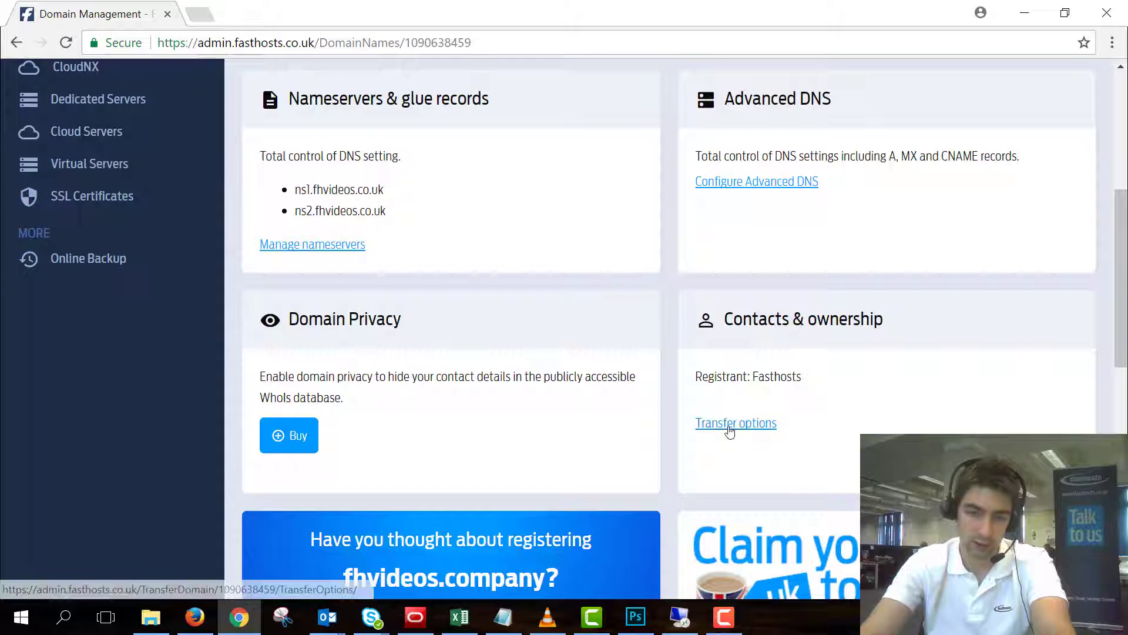
pyautogui.click(729, 431)
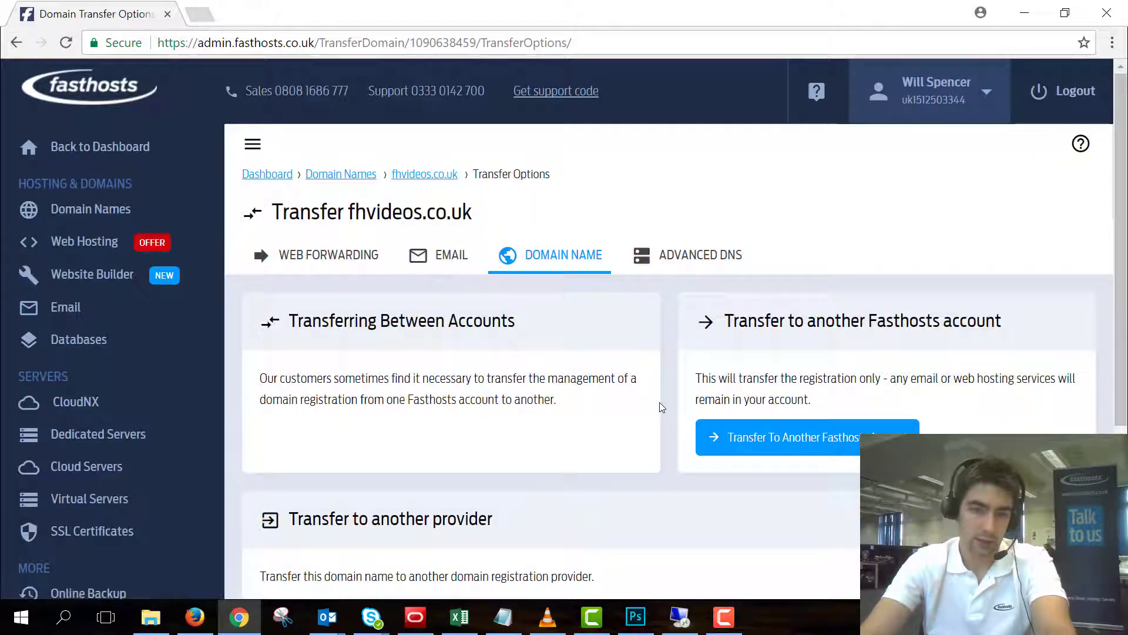
# Step: Choose Transfer To Another Fasthosts account, then switch to the recipient's login page in Firefox
pyautogui.click(781, 436)
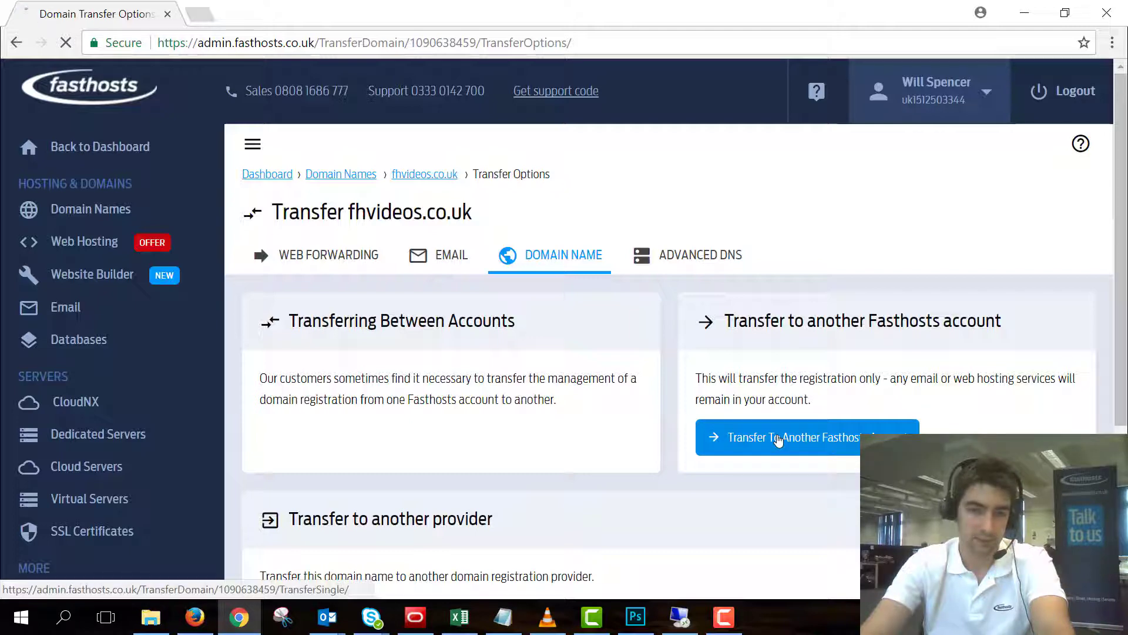
pyautogui.scroll(-3, 834, 405)
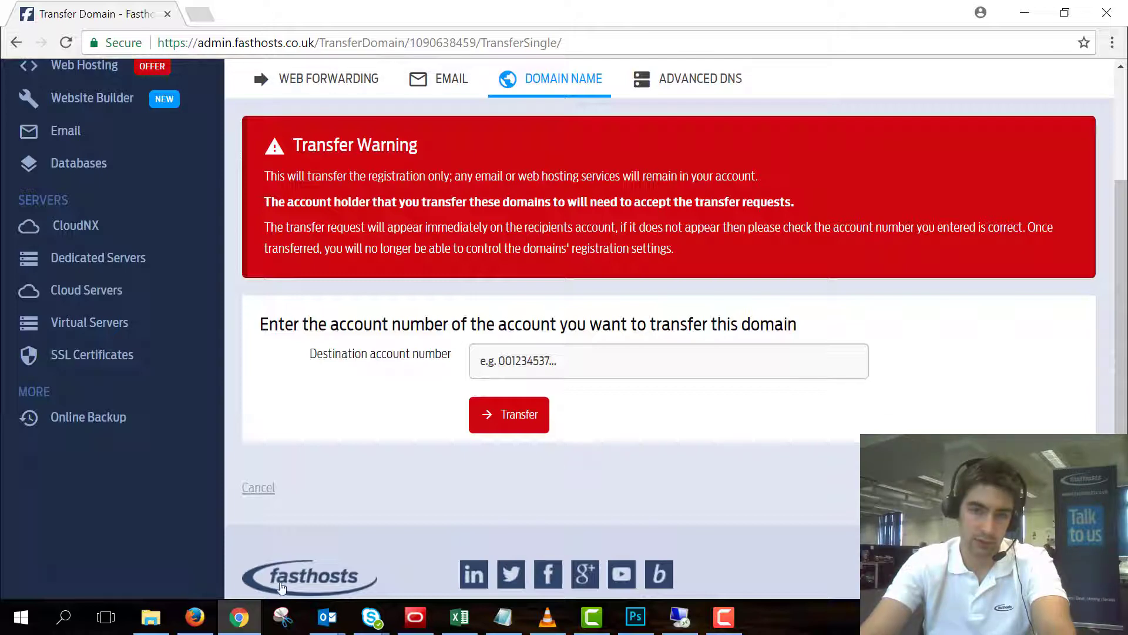
pyautogui.click(196, 617)
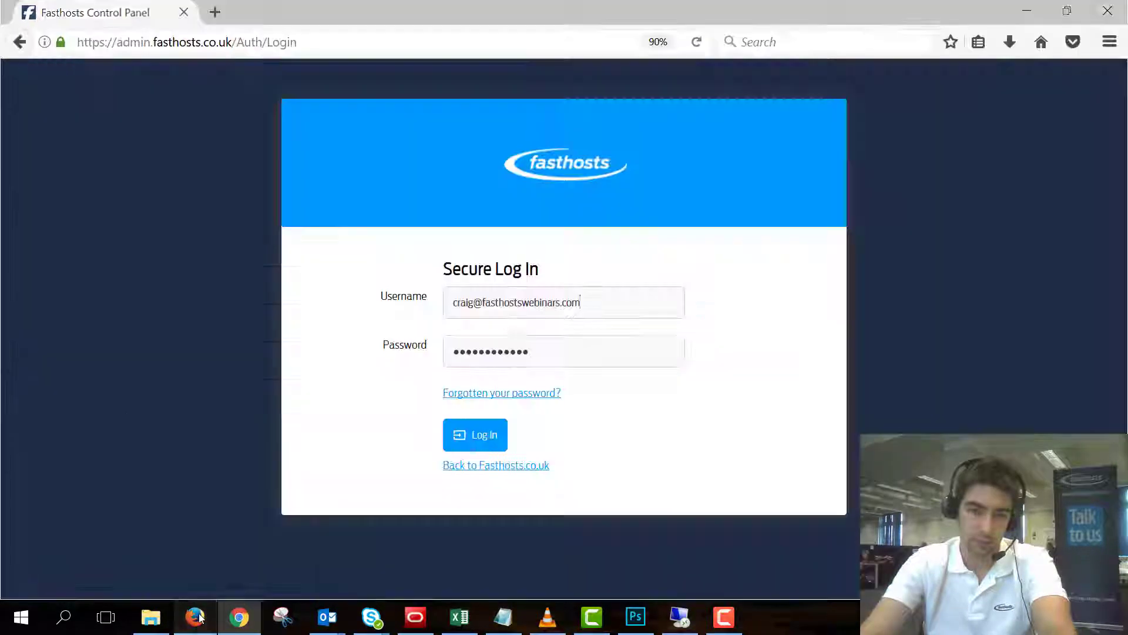
# Step: Log in as the recipient and copy its account number from the Account Details heading
pyautogui.click(500, 434)
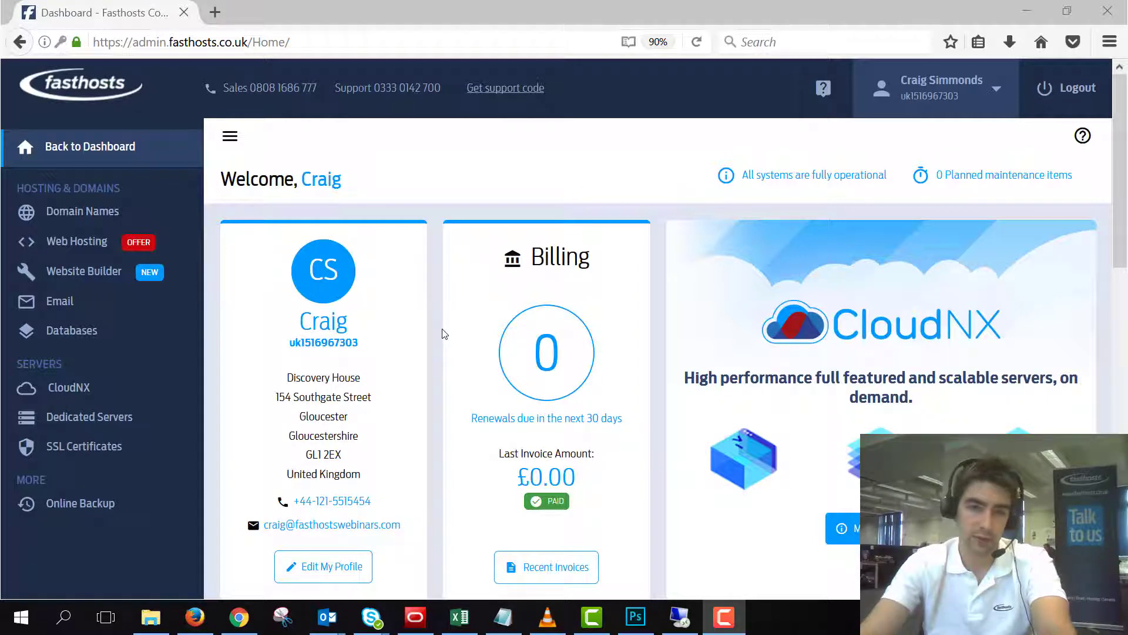
pyautogui.moveTo(931, 89)
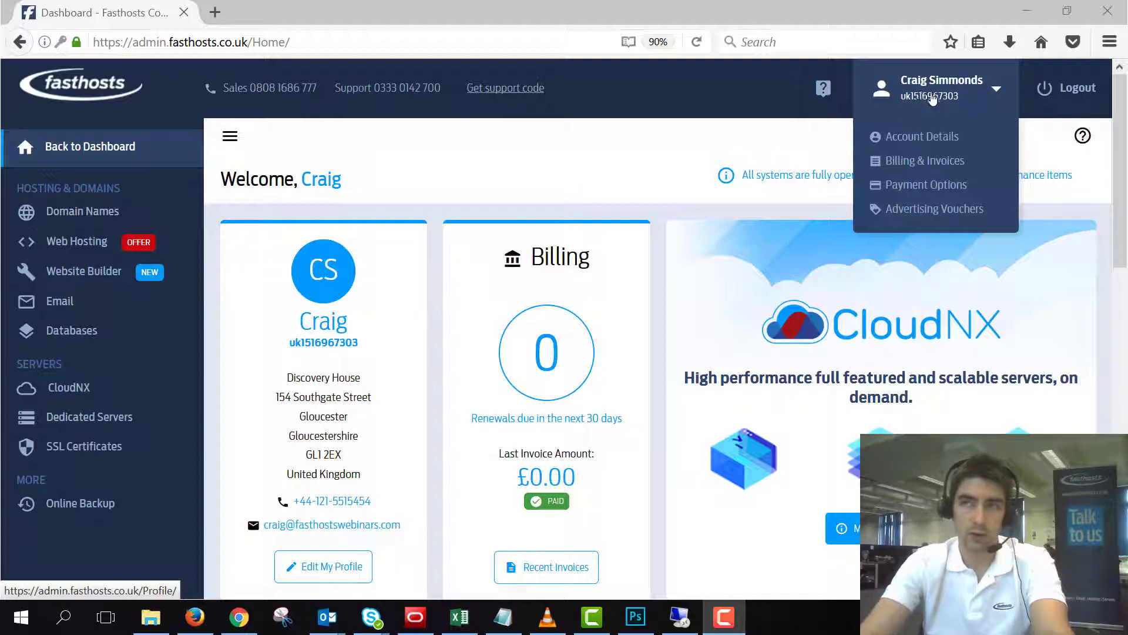
pyautogui.click(923, 137)
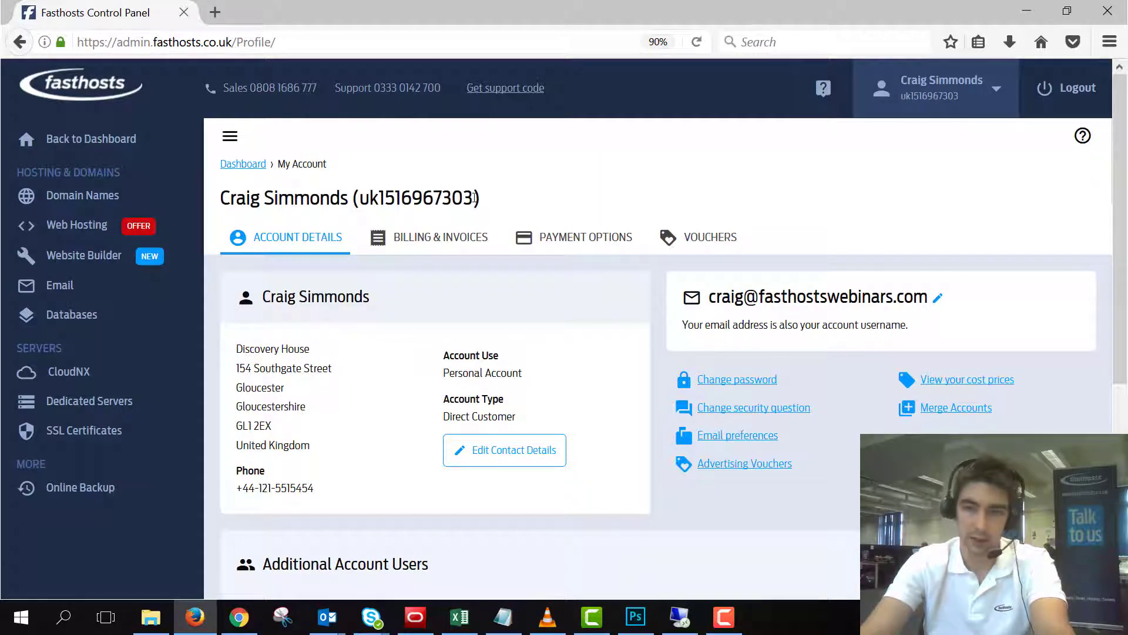
pyautogui.moveTo(475, 197); pyautogui.dragTo(378, 198)
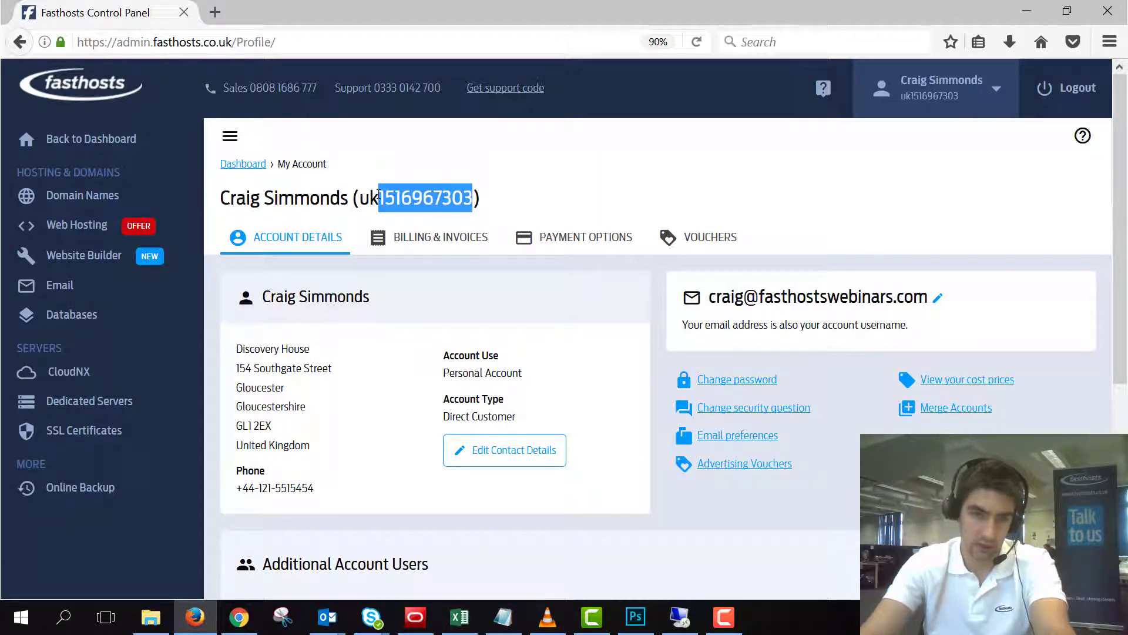
pyautogui.rightClick(411, 194)
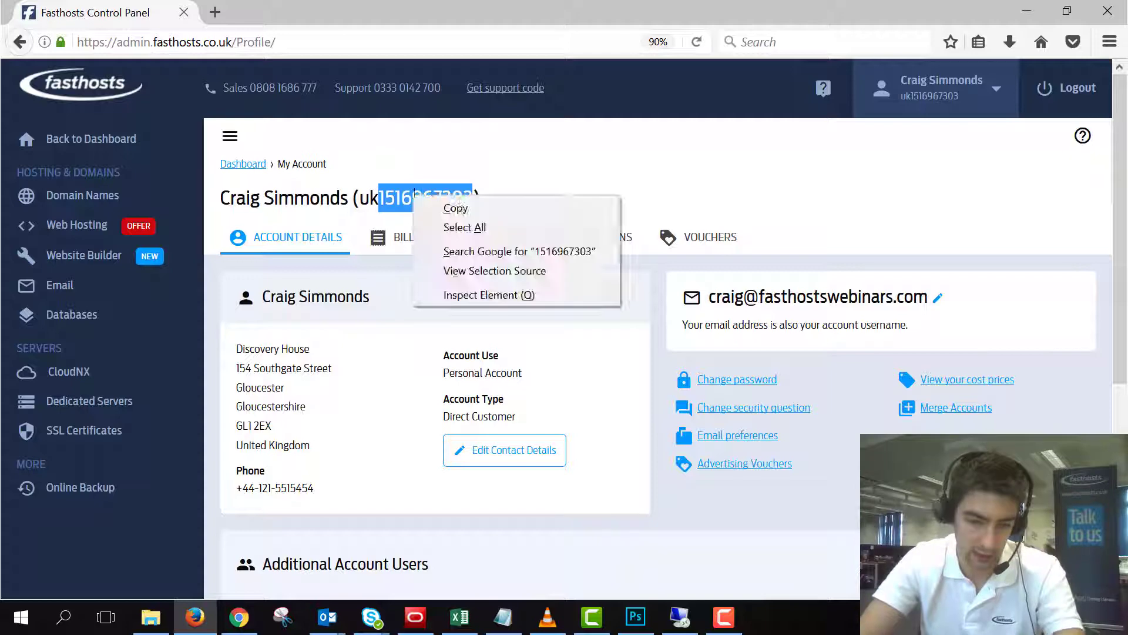
pyautogui.click(461, 207)
# Step: Paste the recipient's account number into Destination account number and submit the transfer
pyautogui.click(239, 616)
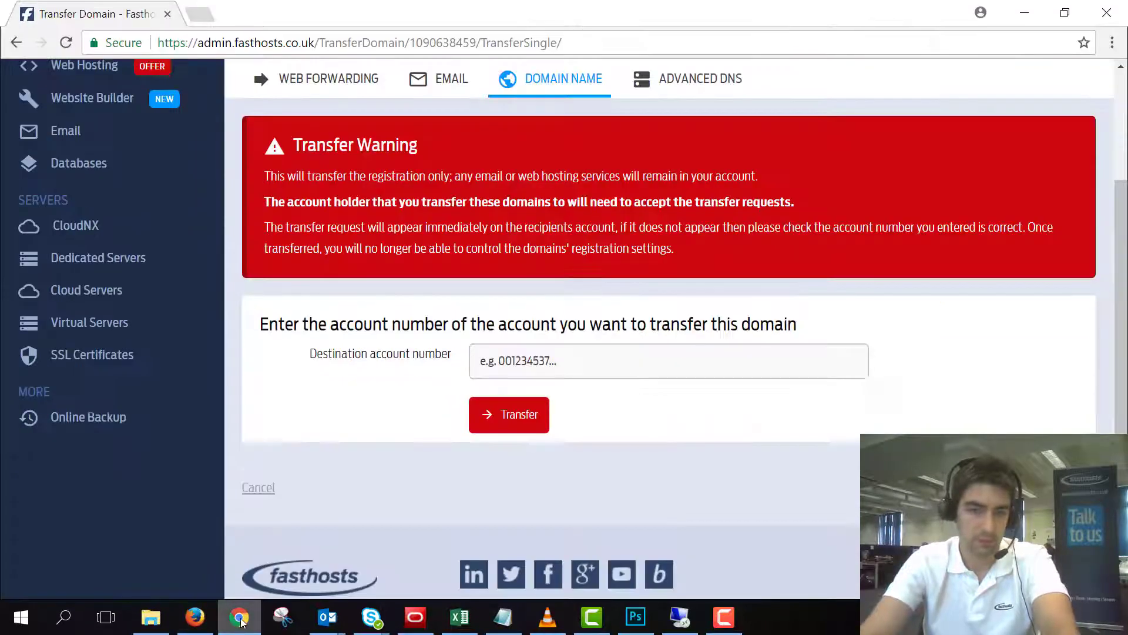
pyautogui.click(603, 355)
pyautogui.hotkey('ctrl', 'v')
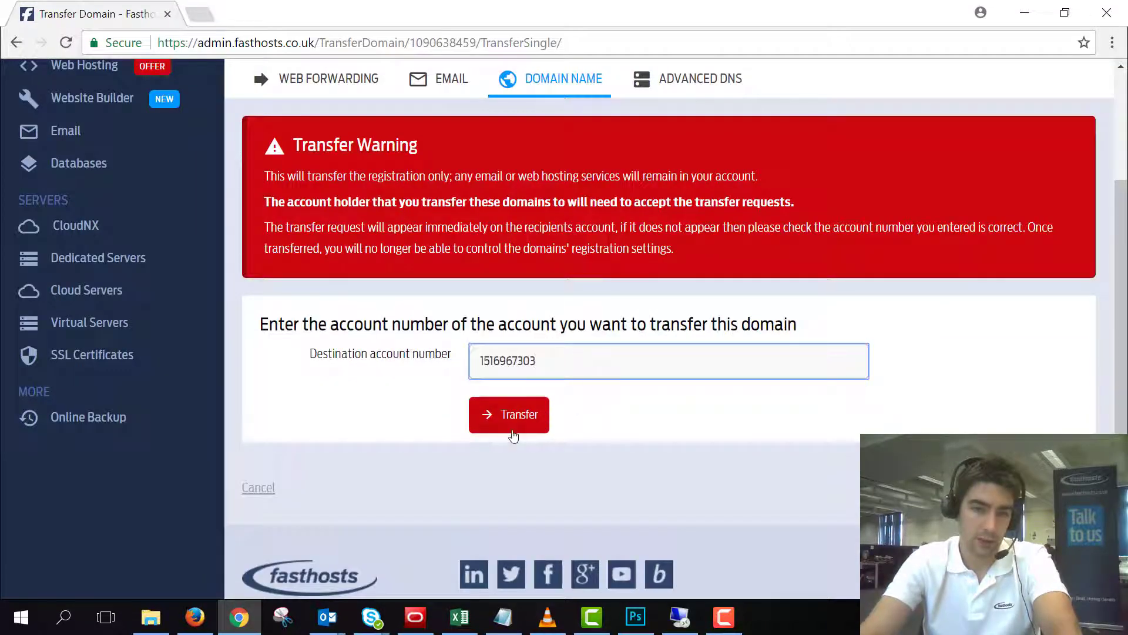
pyautogui.click(504, 418)
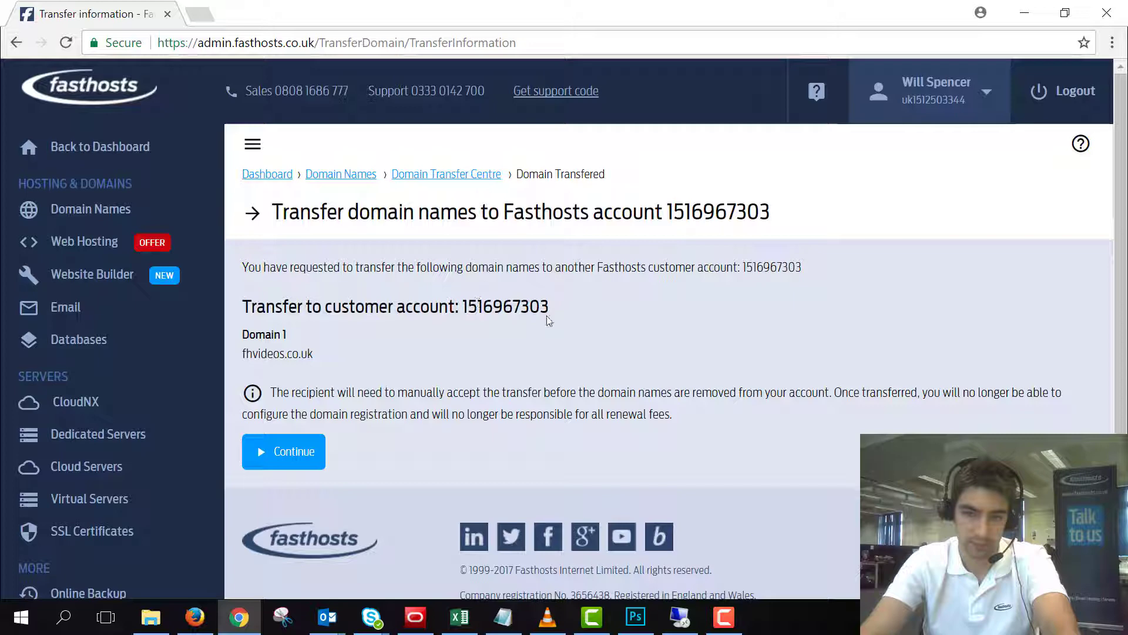
# Step: Confirm the transfer and scroll to the Transfer Domains Between Accounts table
pyautogui.click(298, 450)
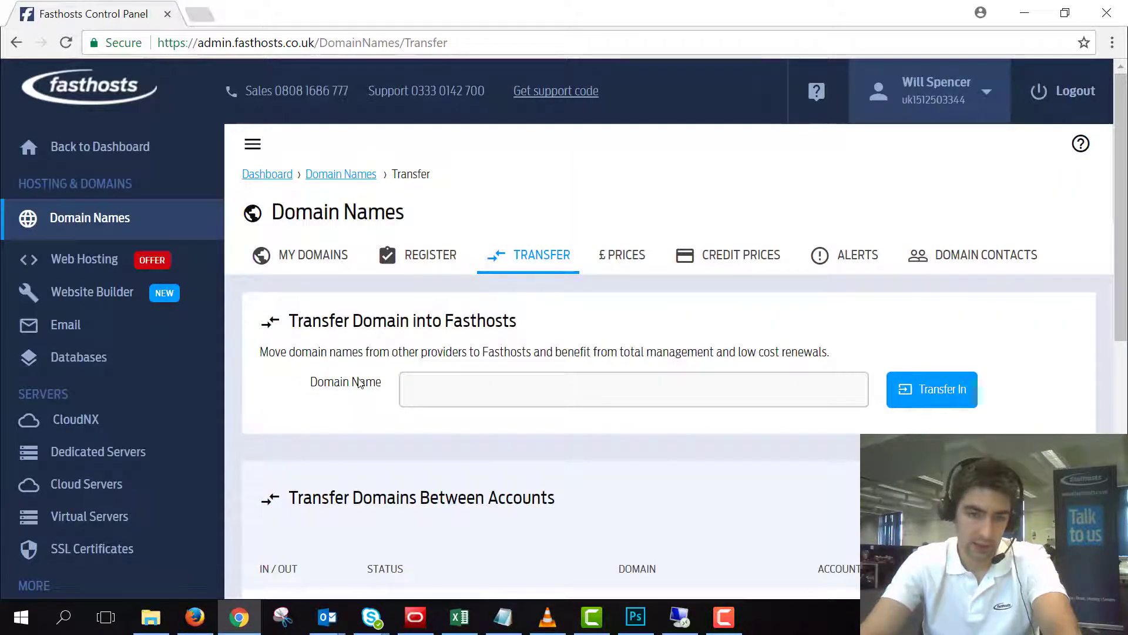
pyautogui.scroll(-3, 360, 382)
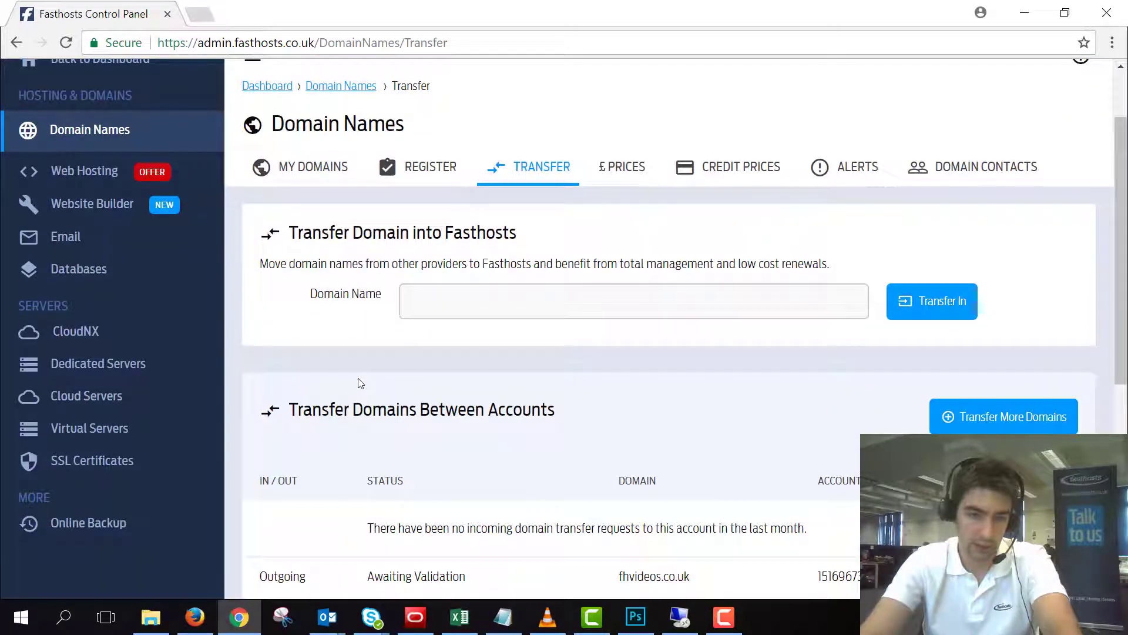
pyautogui.scroll(-3, 360, 350)
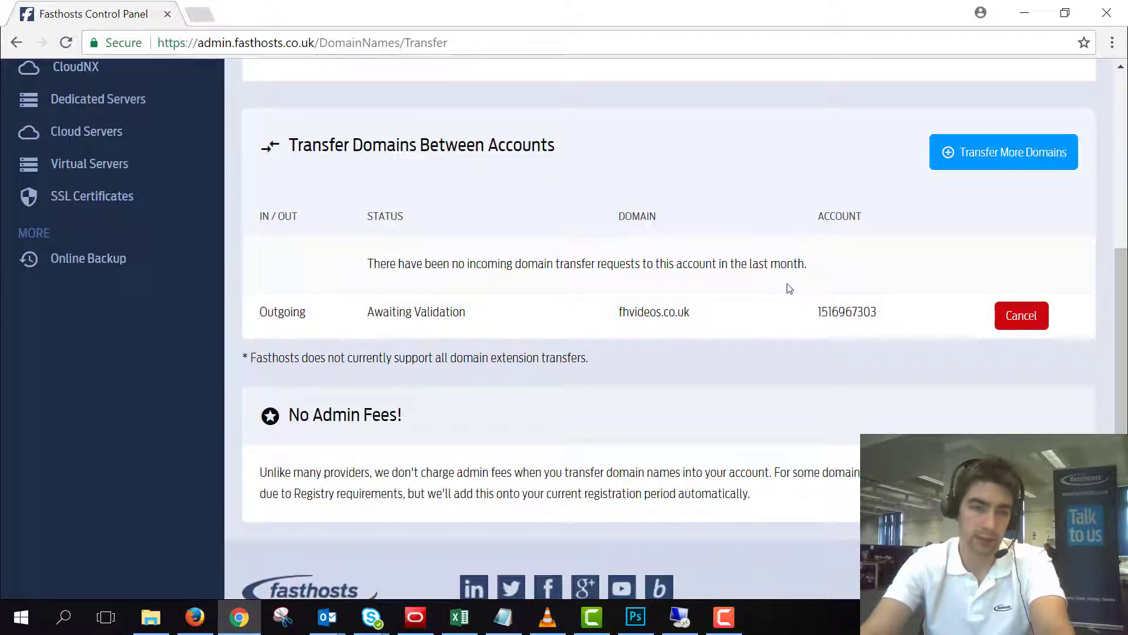
# Step: In the recipient's session, open the Domain Names transfer page listing the incoming fhvideos.co.uk transfer
pyautogui.click(195, 617)
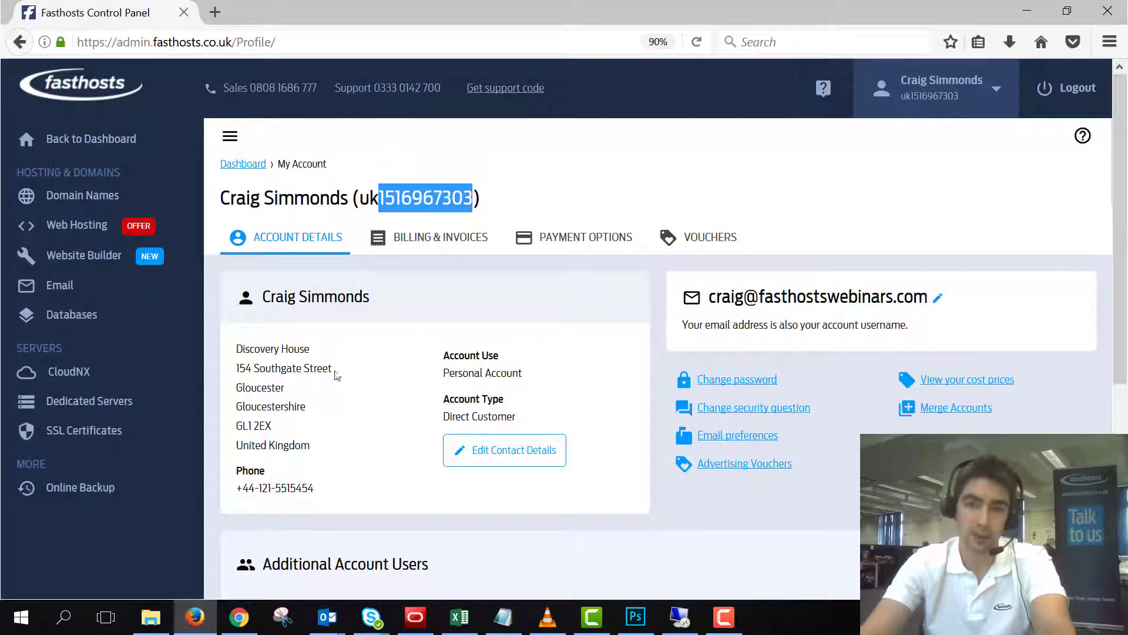
pyautogui.click(101, 197)
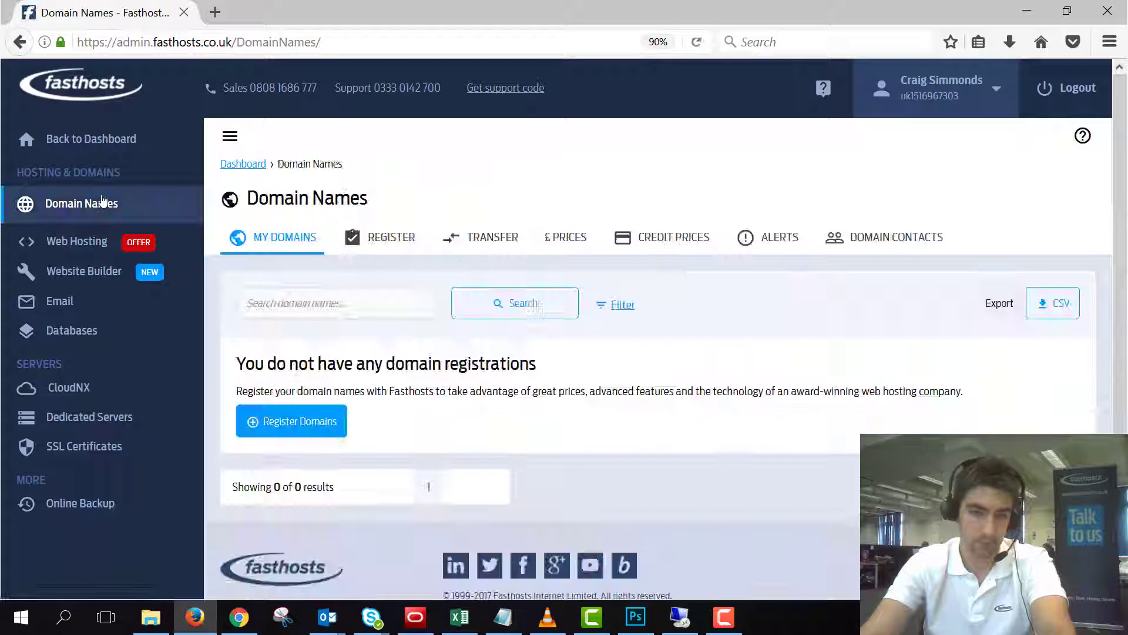
pyautogui.click(498, 233)
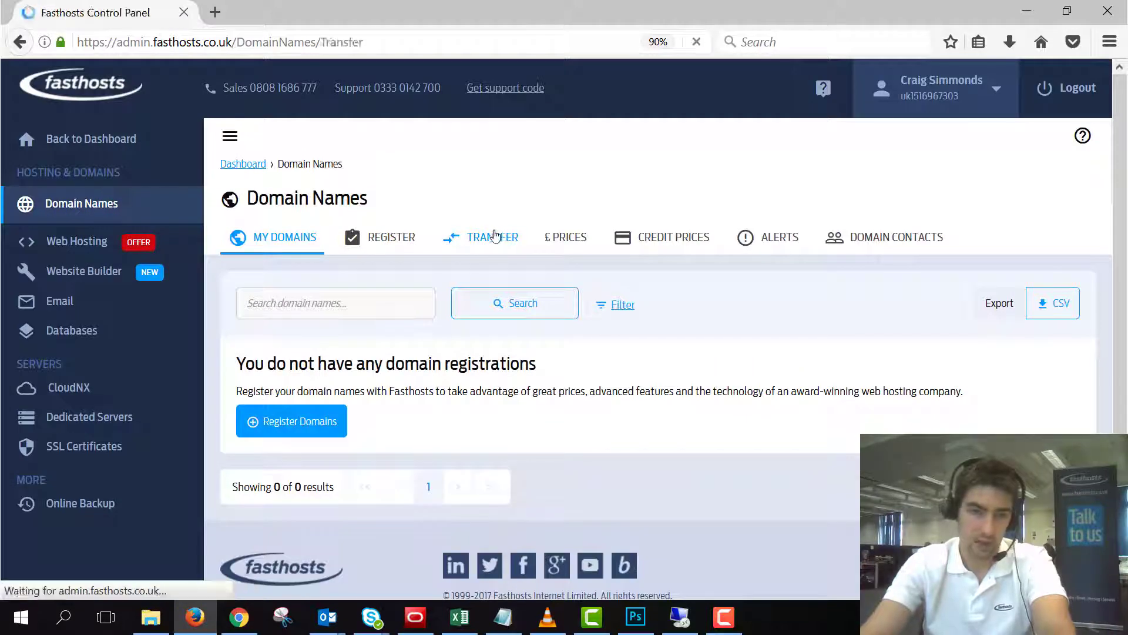
pyautogui.scroll(-3, 494, 230)
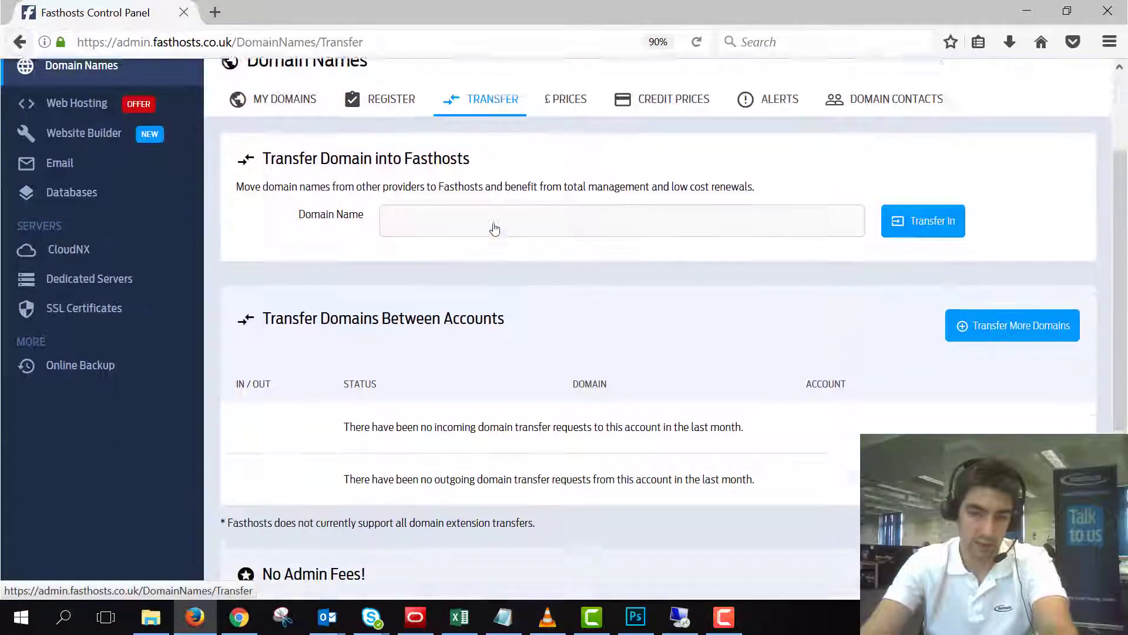
pyautogui.scroll(-1, 521, 243)
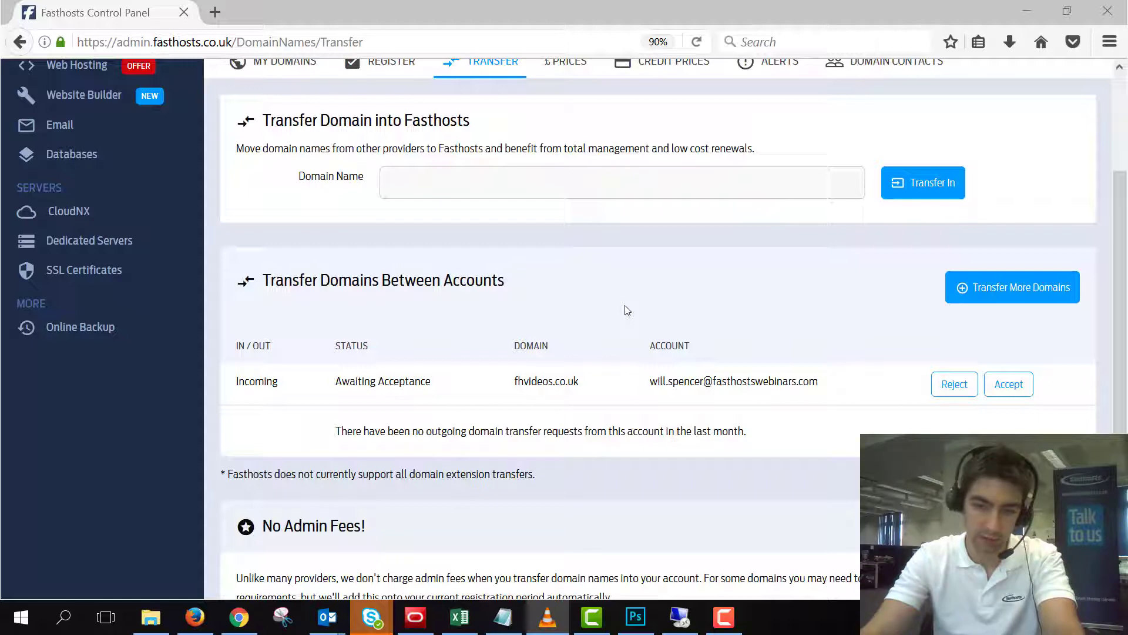
# Step: Accept the incoming fhvideos.co.uk transfer and confirm the acceptance
pyautogui.click(1026, 391)
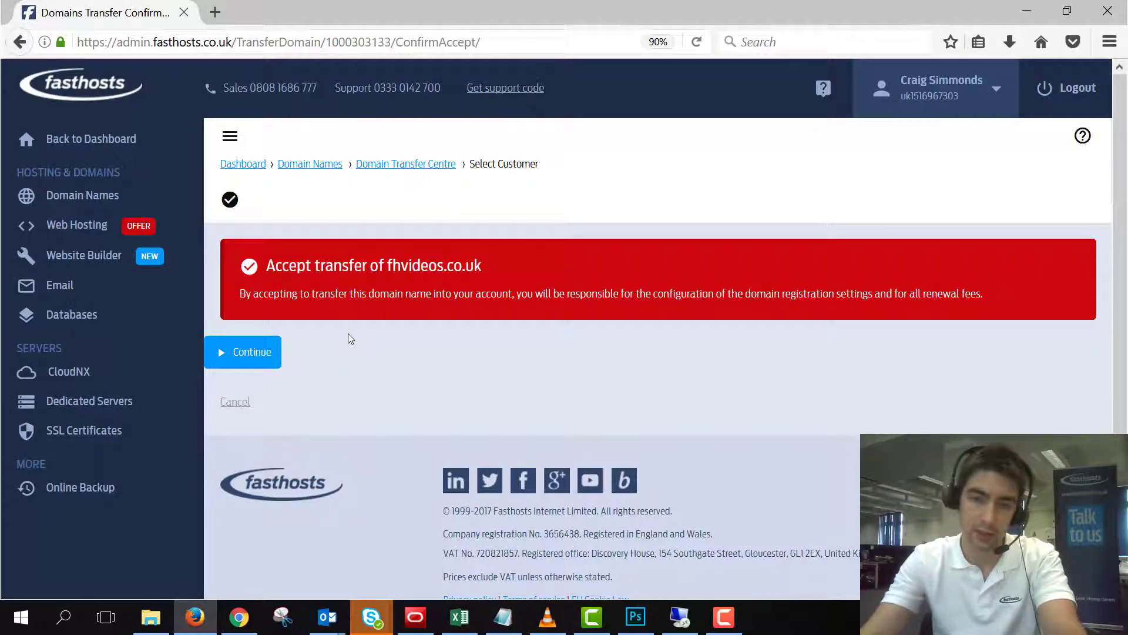
pyautogui.click(257, 349)
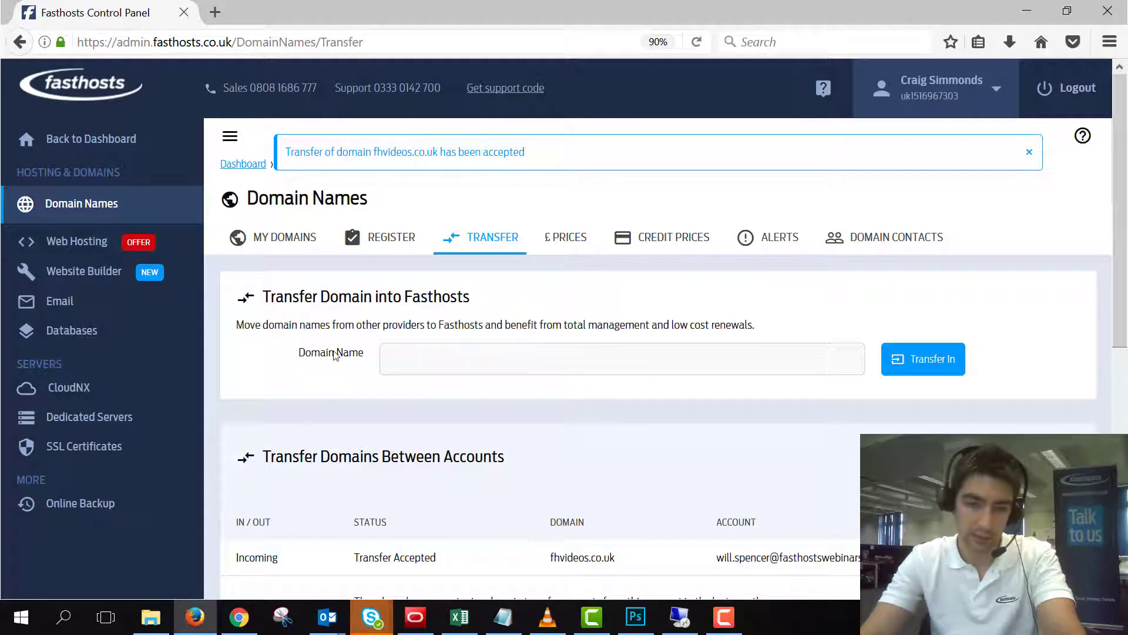
pyautogui.scroll(-2, 332, 353)
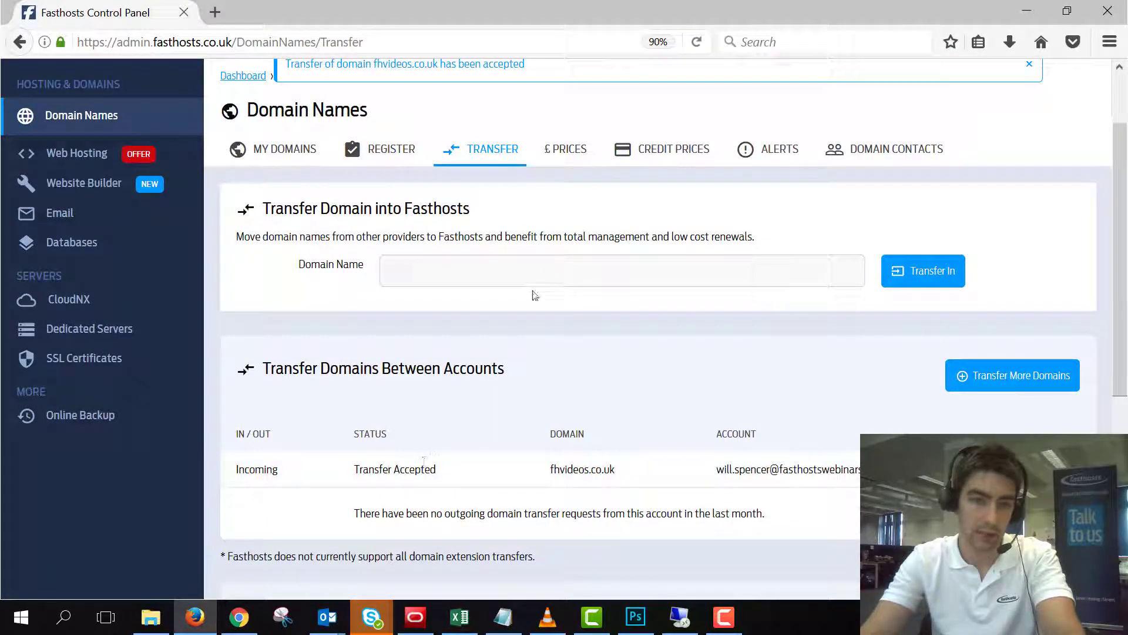
pyautogui.scroll(2, 496, 240)
# Step: Check fhvideos.co.uk appears under My Domains, then view its Transfer Complete status on Transfer
pyautogui.click(270, 243)
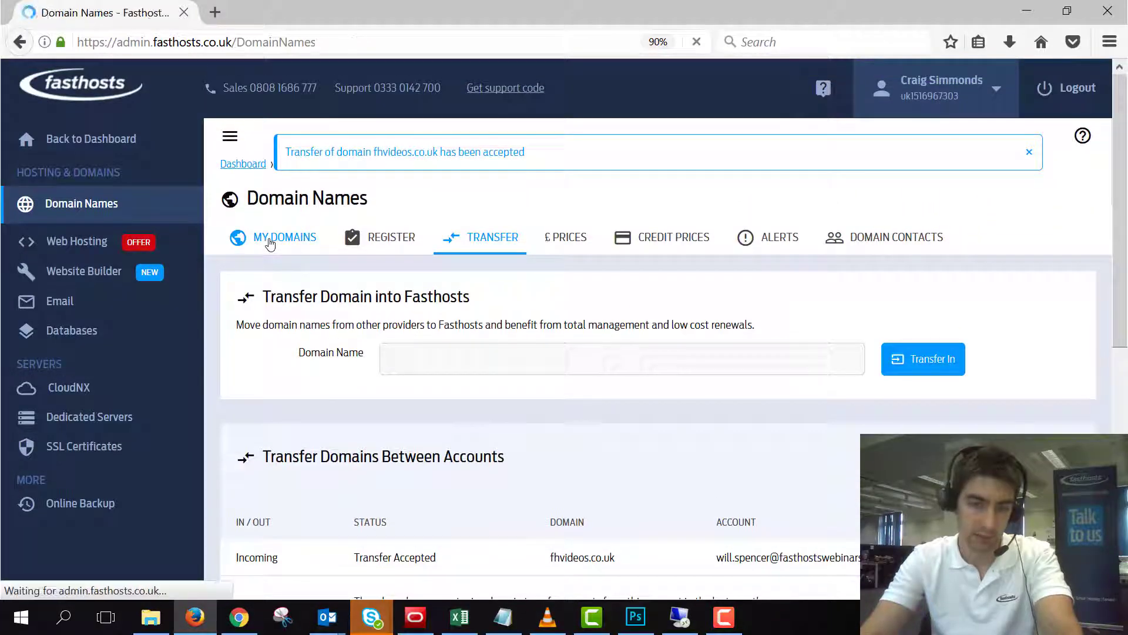
pyautogui.scroll(-2, 599, 358)
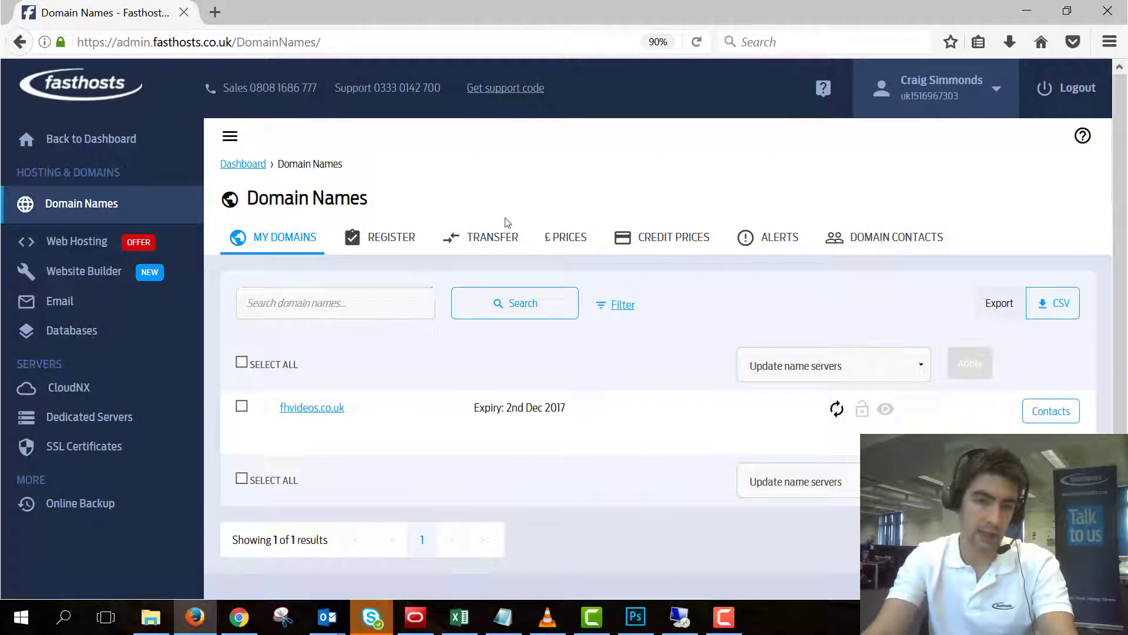
pyautogui.click(496, 241)
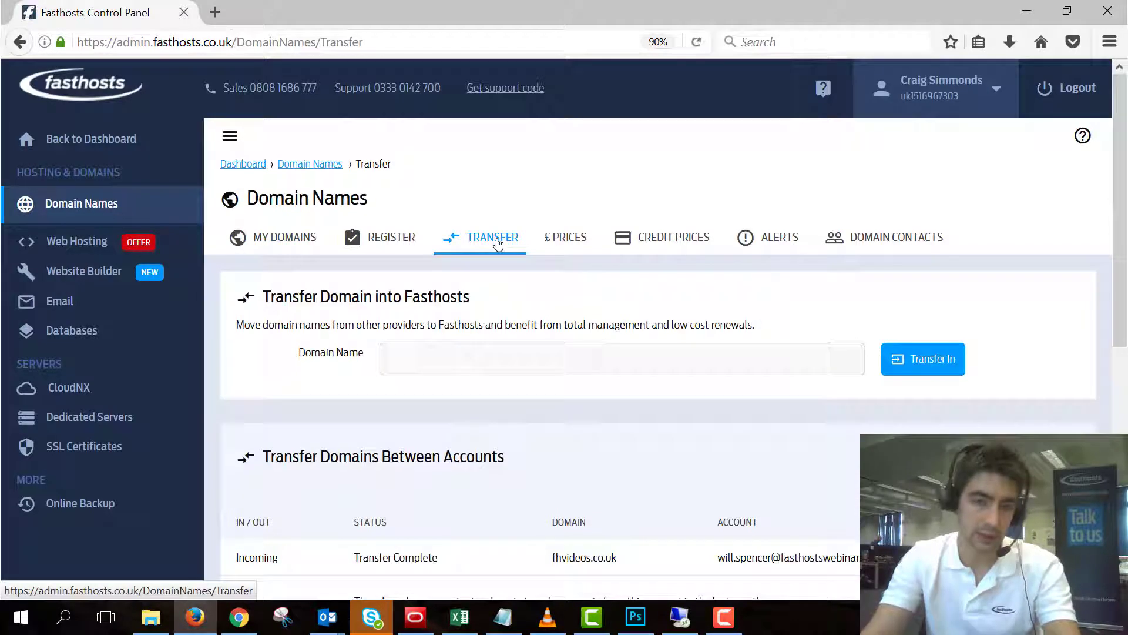
pyautogui.scroll(-3, 515, 285)
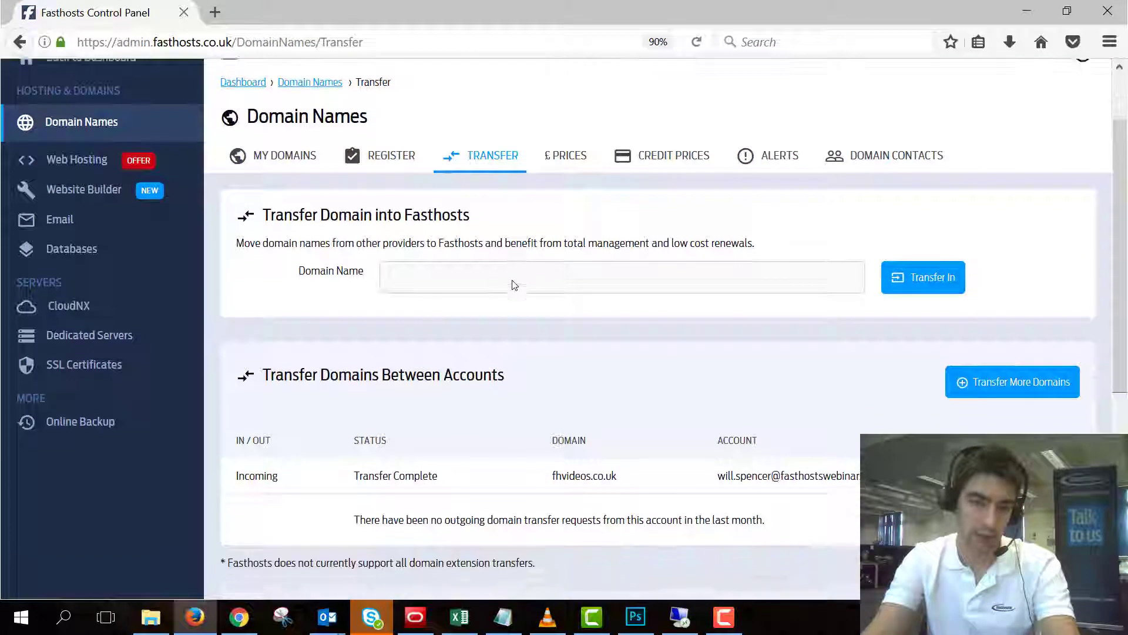